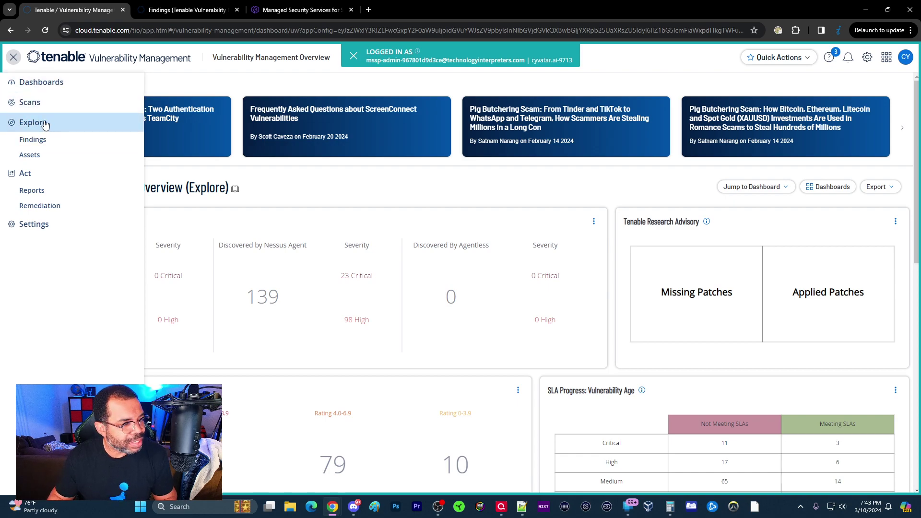
Load Explore Overview with the trend chart for Dec 11, 2023 – Mar 09, 2024
left_click(46, 123)
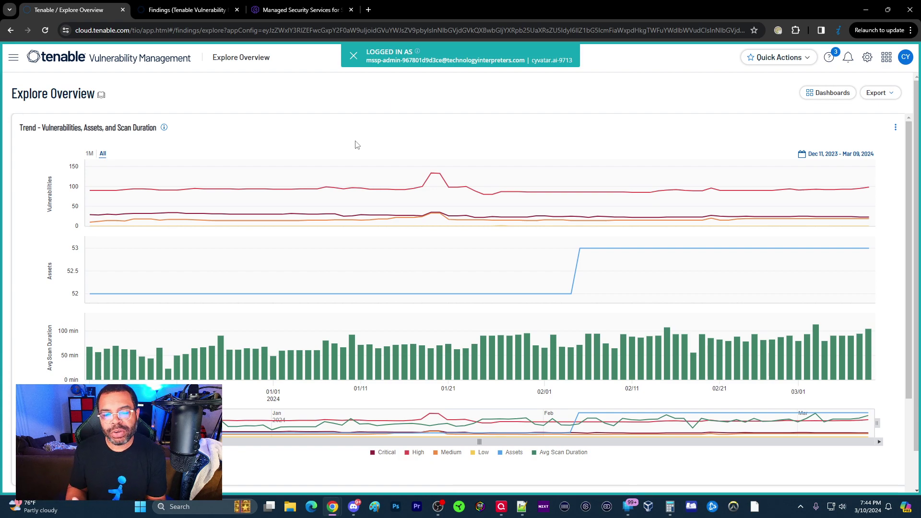
Read the February 06 trend values (assets 52 to 53), then show the navigation list
mouse_move(587, 189)
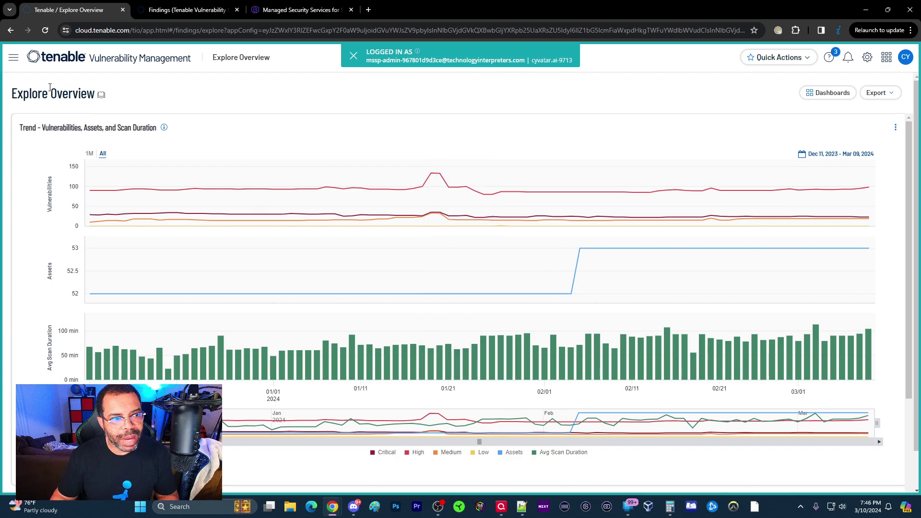
left_click(13, 57)
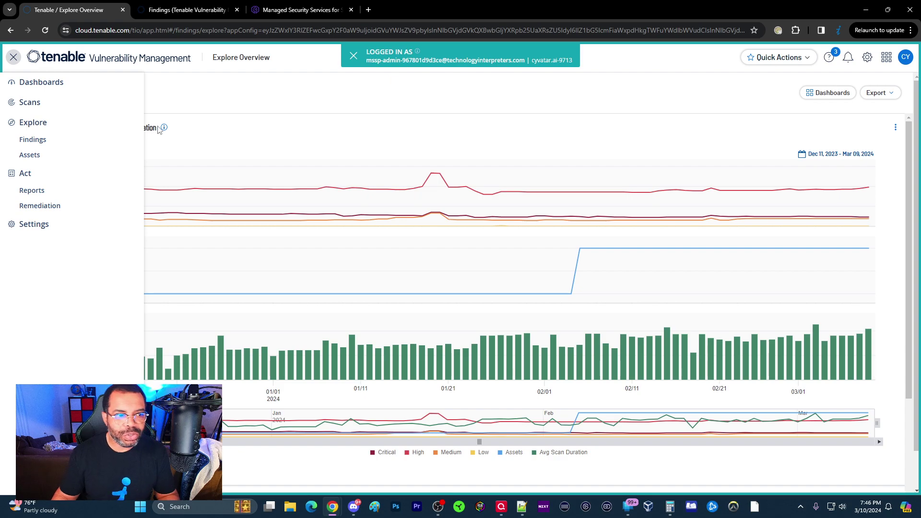
Visit Findings, then return to the overview dashboard listing 139 Nessus Agent vulnerabilities
left_click(33, 141)
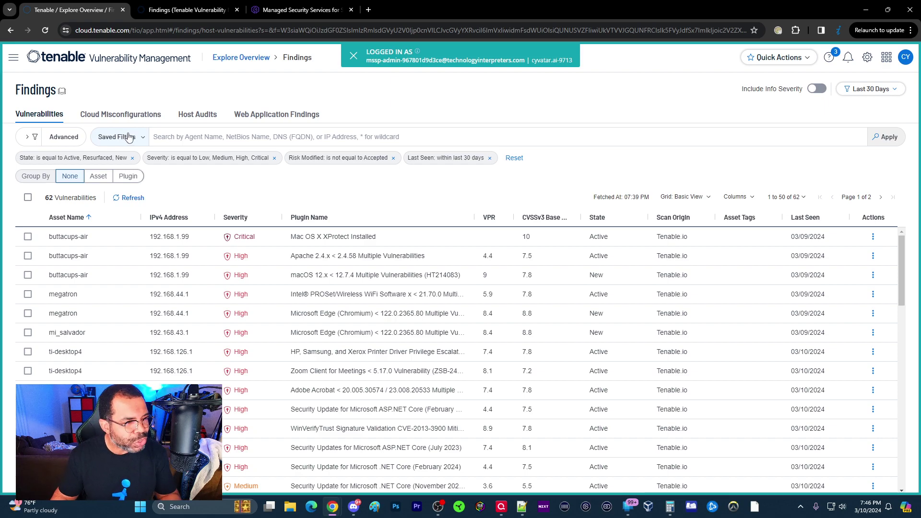
left_click(62, 60)
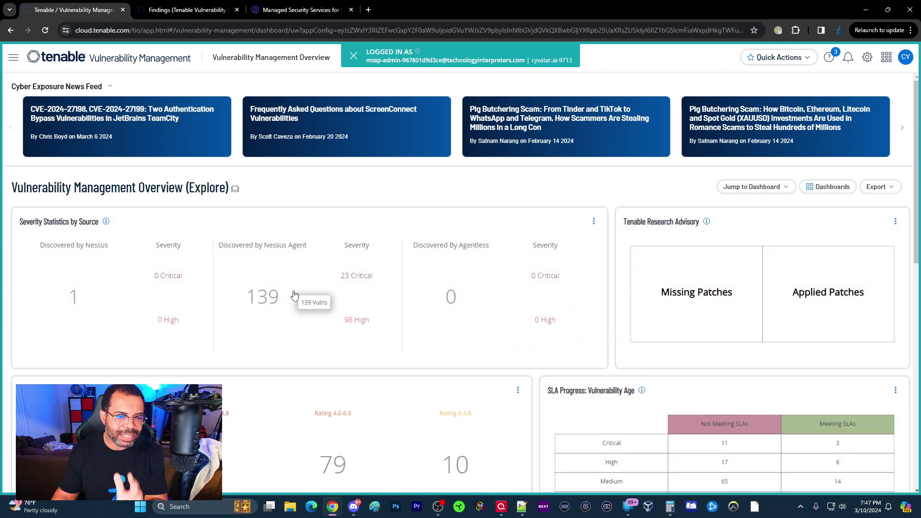
Drill into the 139 Nessus Agent vulnerabilities, then view the empty Cloud Misconfigurations findings
left_click(271, 301)
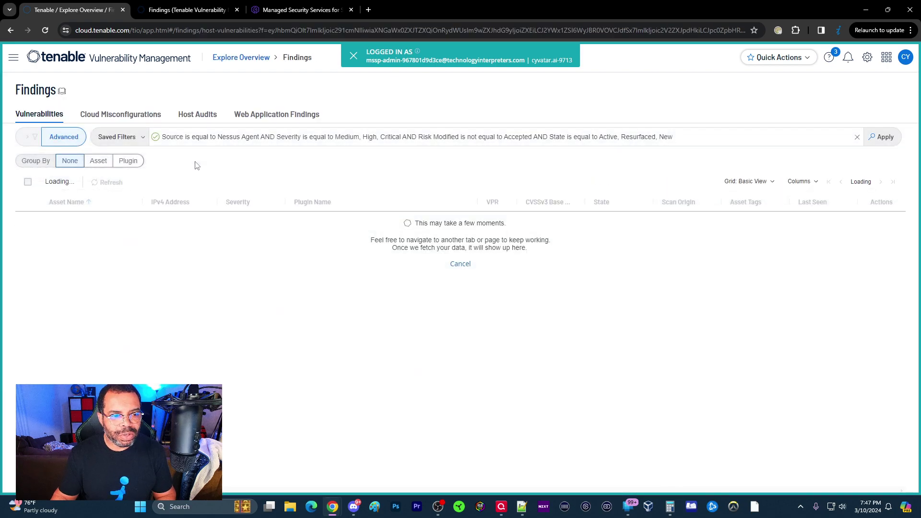
left_click_drag(15, 94, 87, 98)
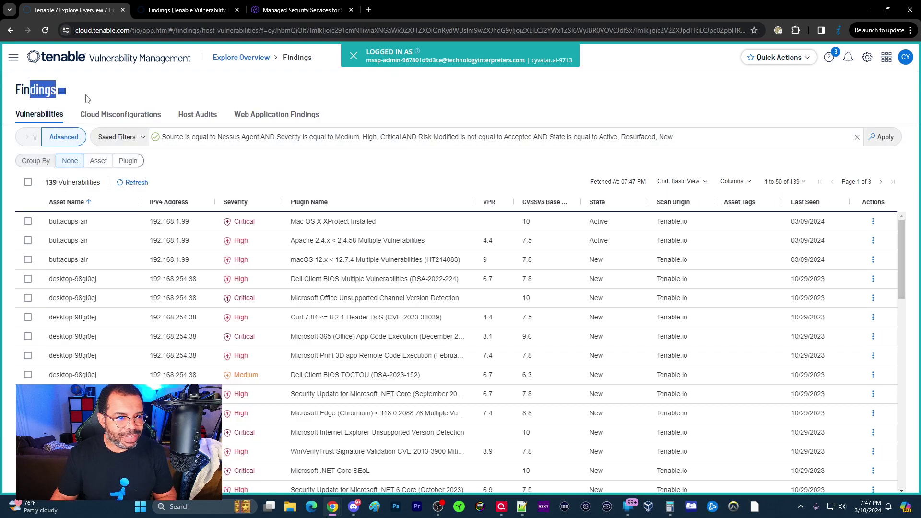
left_click(13, 57)
left_click(33, 140)
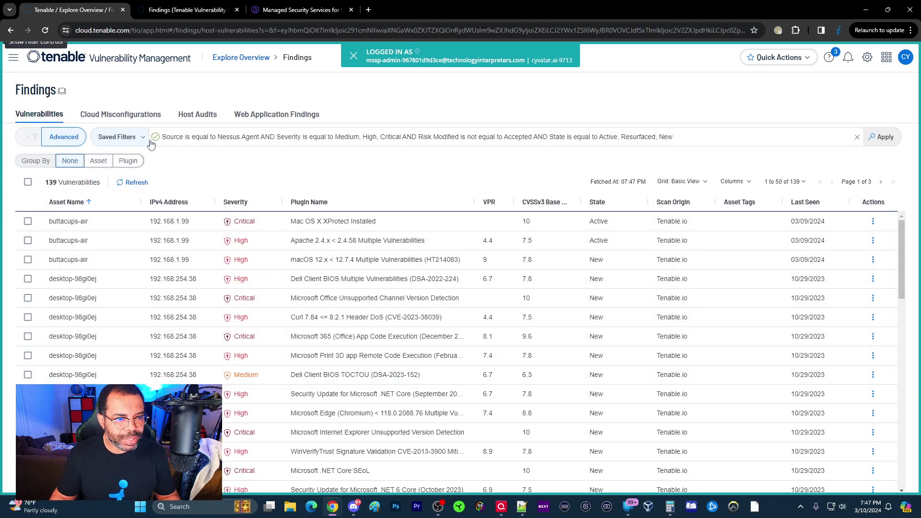
left_click(112, 115)
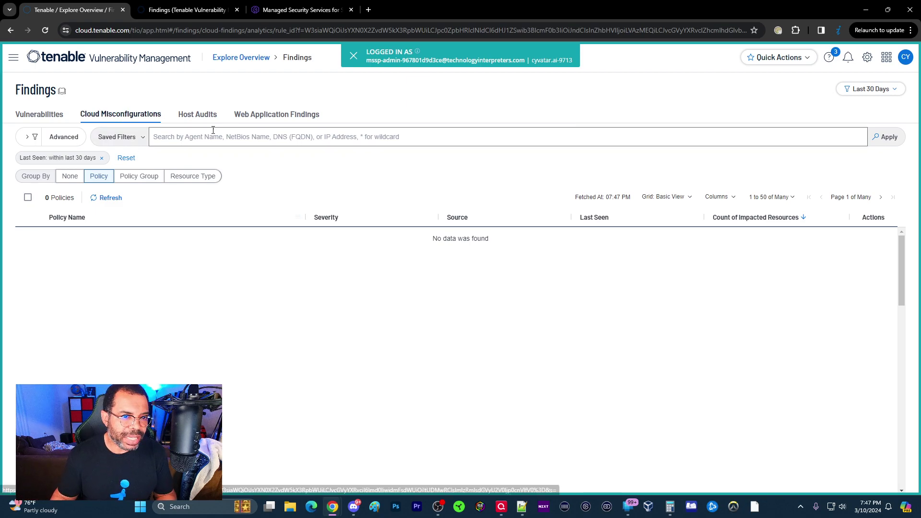
Check the empty Host Audits and Web Application Findings tabs, then return to Vulnerabilities
left_click(190, 117)
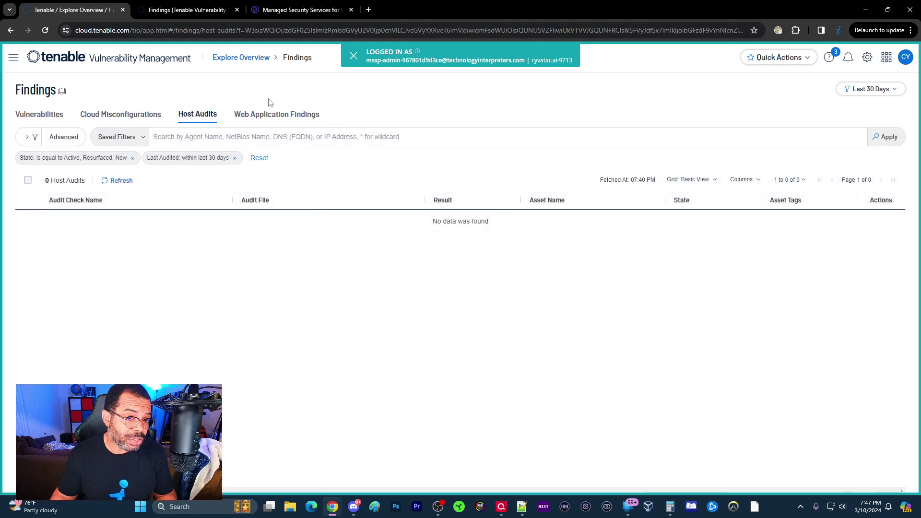
left_click(277, 114)
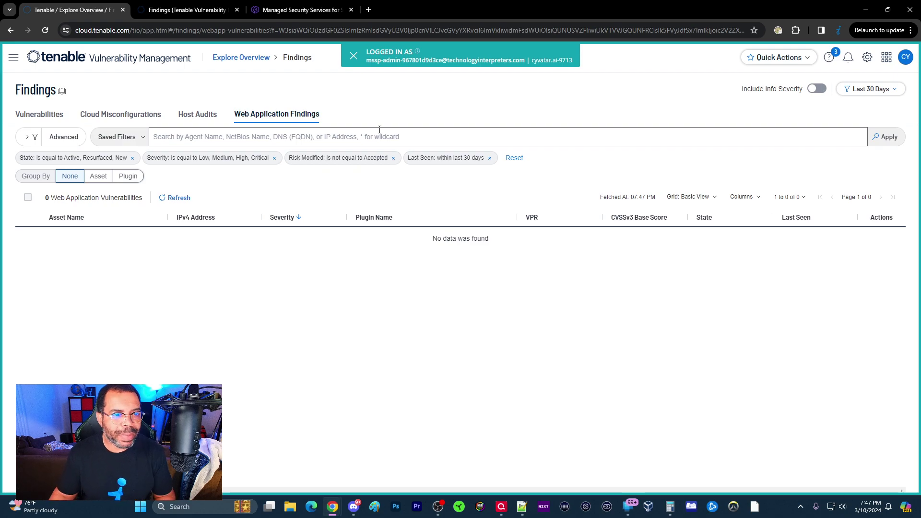
left_click(46, 115)
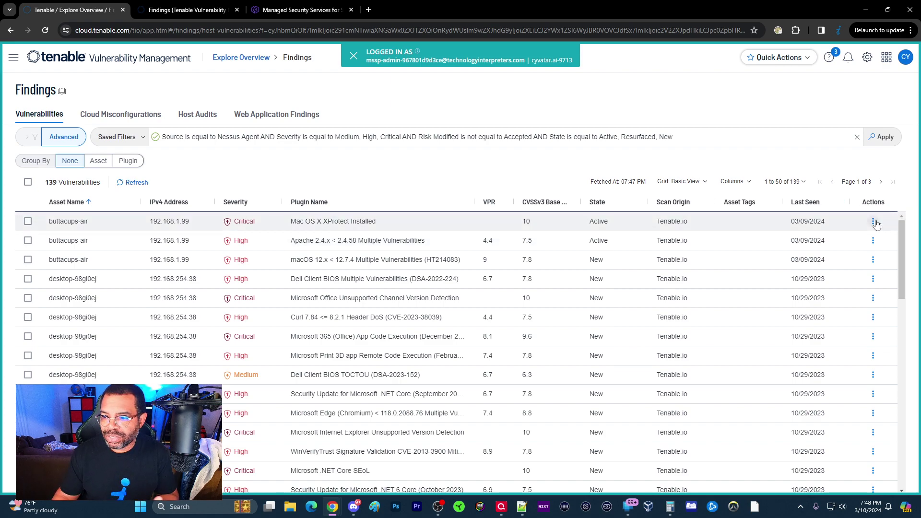
Browse the Customize Columns list, then show details of the 'Mac OS X XProtect Installed' finding
left_click(734, 182)
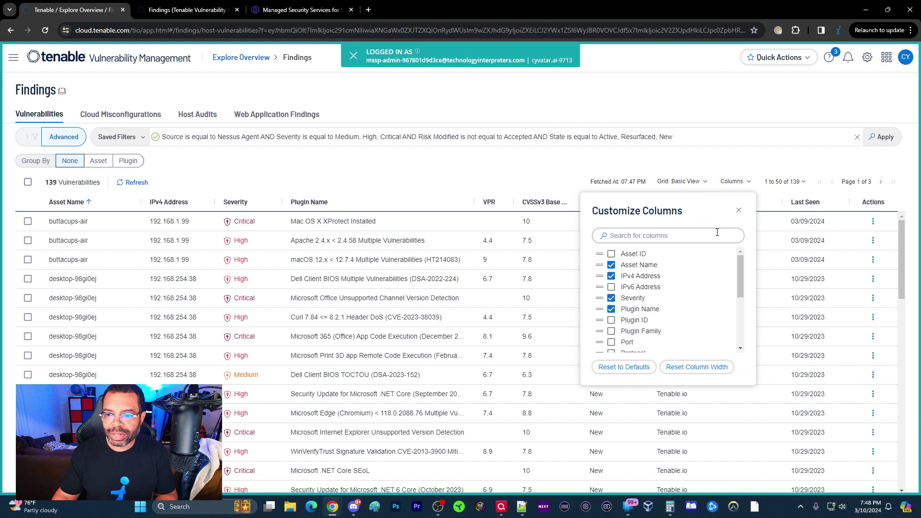
scroll(653, 282, "down", 2)
scroll(653, 282, "down", 2)
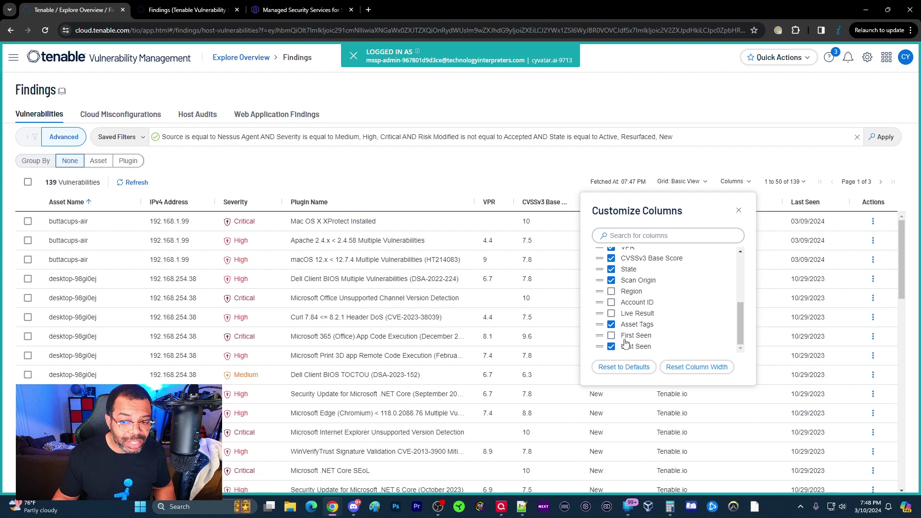
scroll(629, 301, "up", 2)
scroll(630, 300, "up", 3)
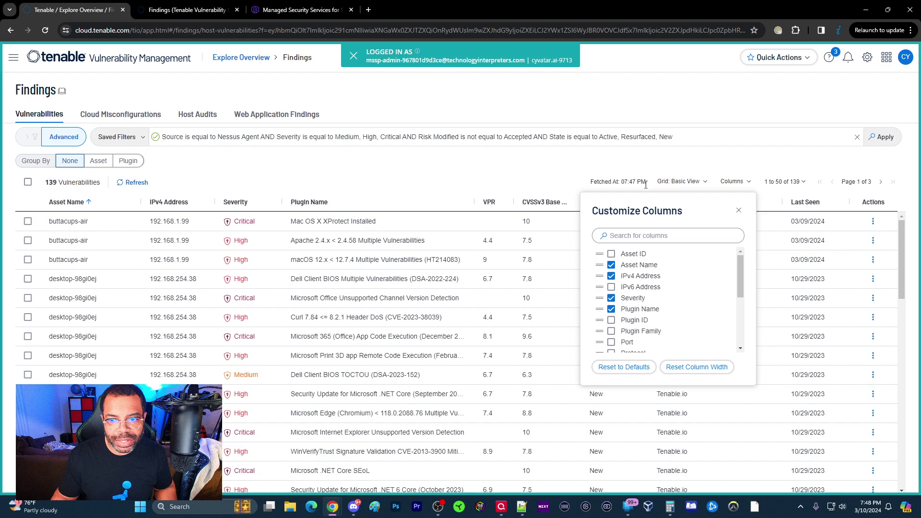
left_click(656, 162)
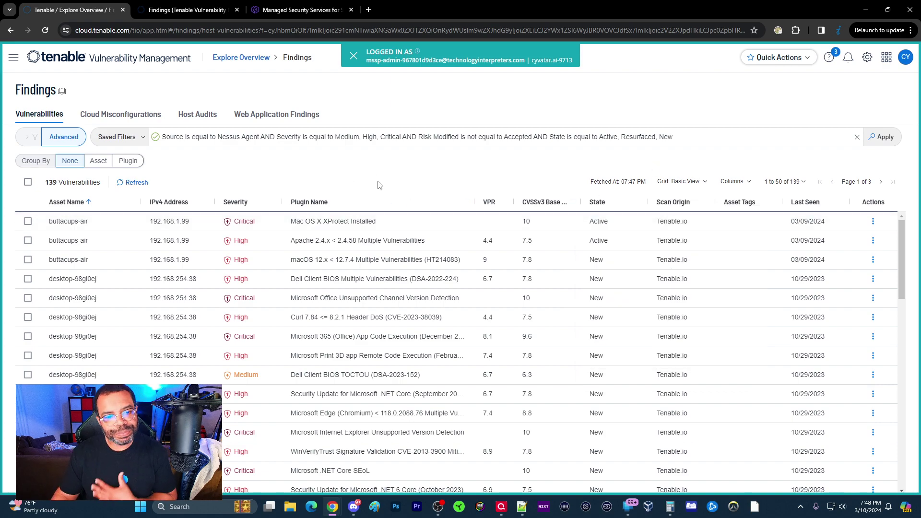
left_click(348, 220)
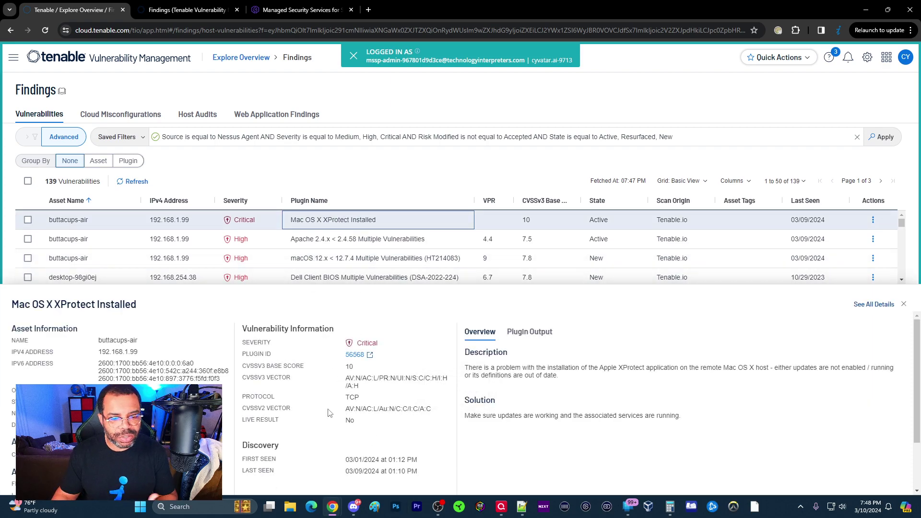
Show the main navigation list over the XProtect finding details
left_click(14, 57)
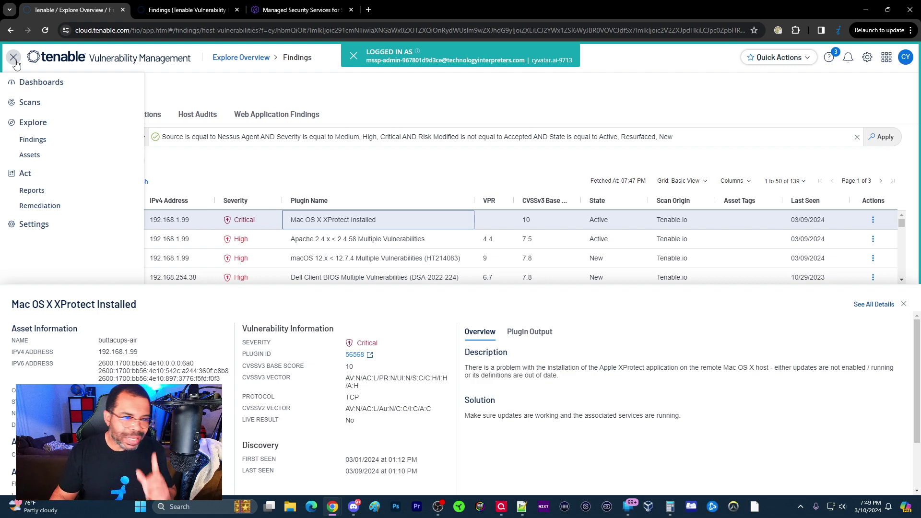
Move from the 12-host Assets list to the Settings page via the navigation menu
left_click(29, 156)
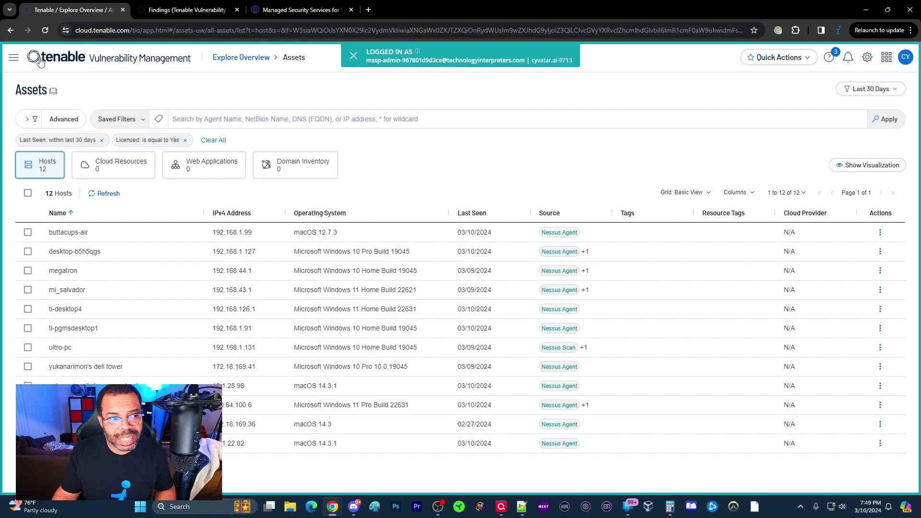
left_click(14, 58)
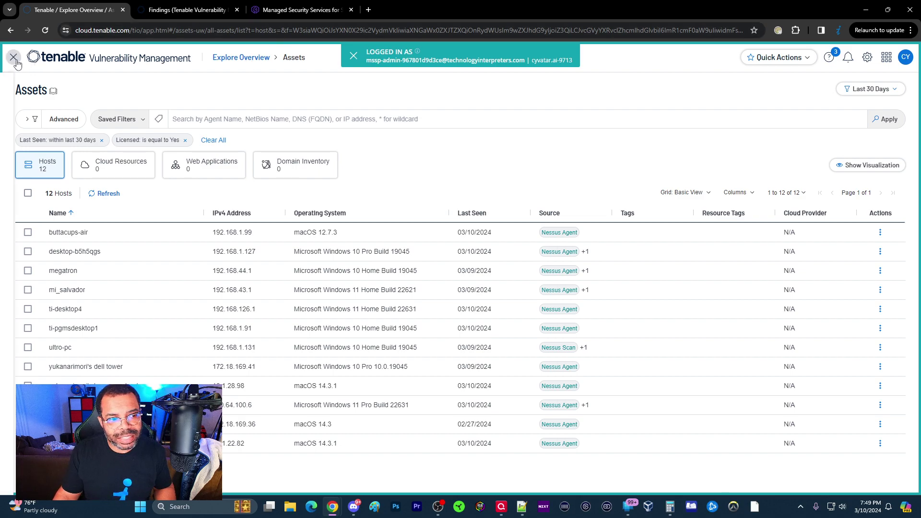
left_click(427, 150)
left_click(14, 57)
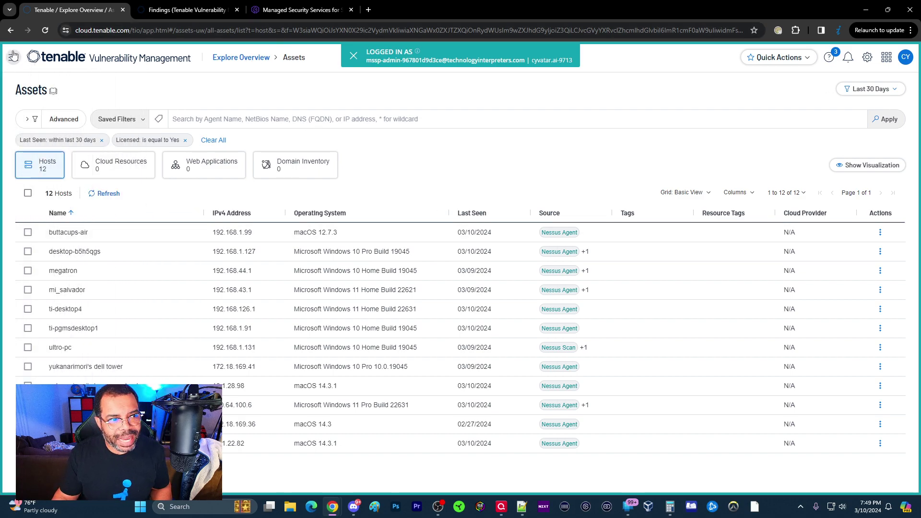
left_click(39, 227)
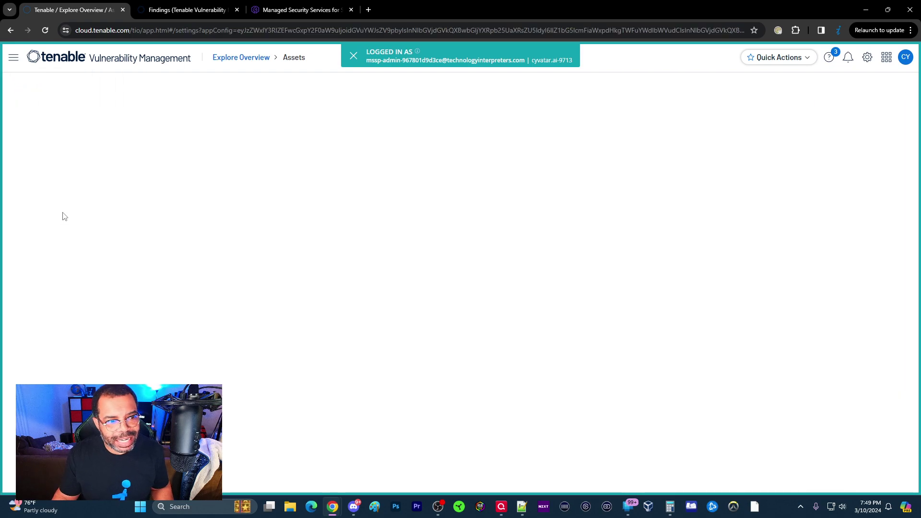
Review the 20 linked Nessus Agents under Sensors, then return to the Assets hosts list
left_click(57, 389)
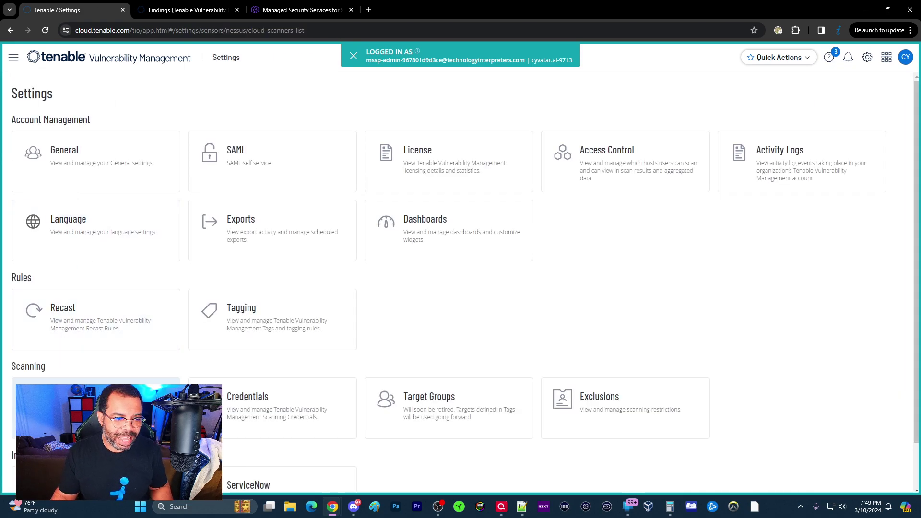
left_click(63, 136)
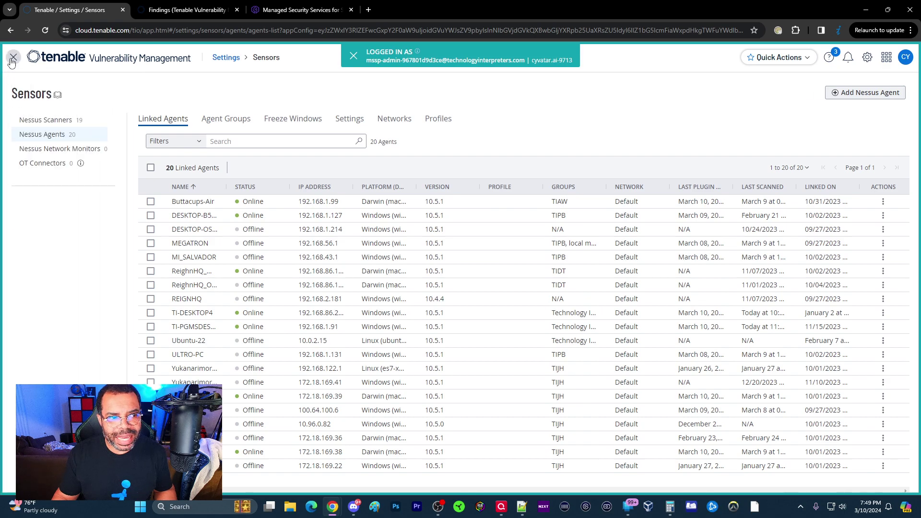
left_click(14, 57)
left_click(37, 157)
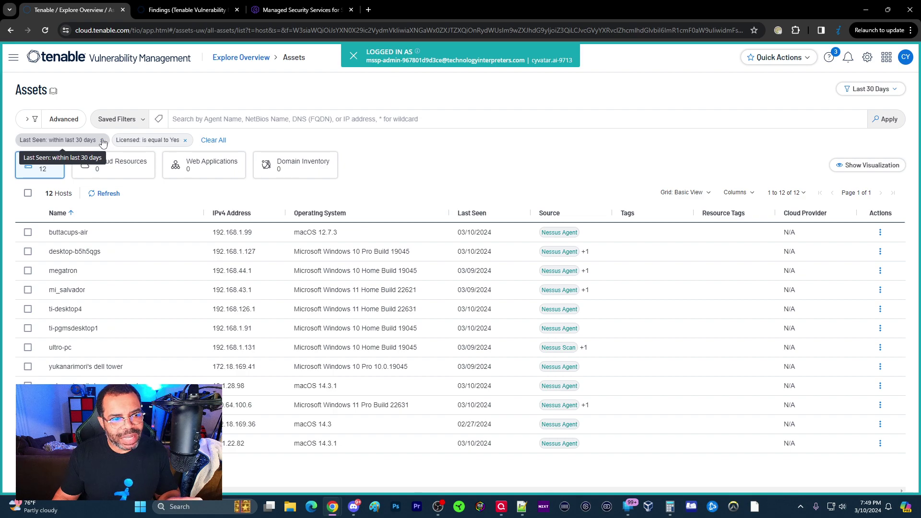
Remove the 'Last Seen within last 30 days' and 'Licensed is Yes' filters, showing 53 hosts
left_click(102, 141)
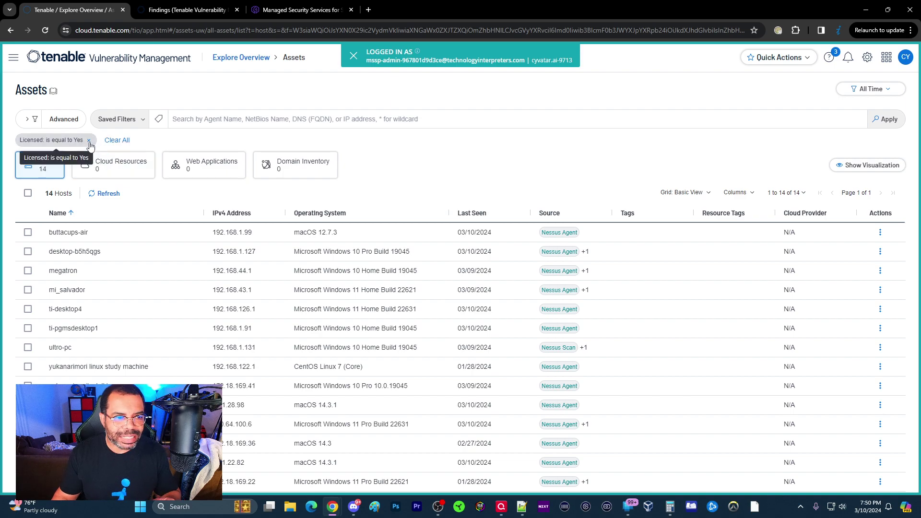
left_click(89, 141)
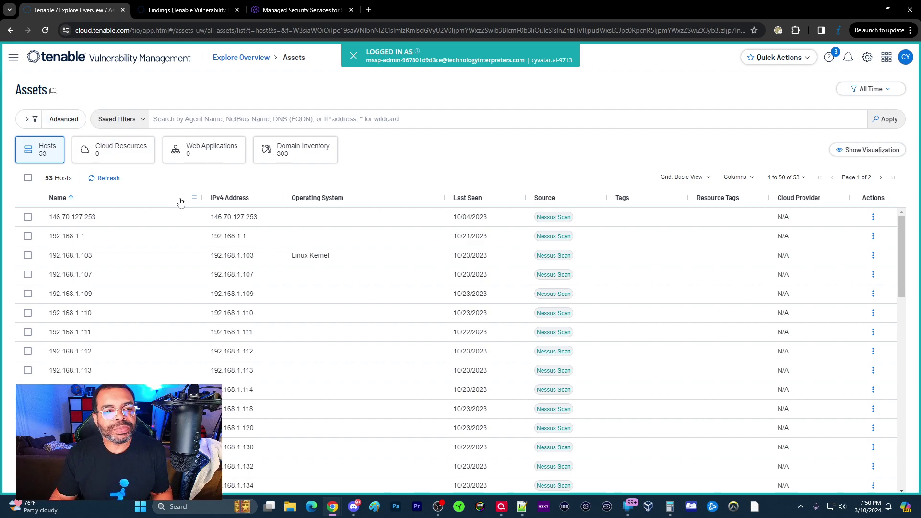
Reload the Assets hosts list and show its Last Seen and Licensed filters as one advanced query
left_click(61, 119)
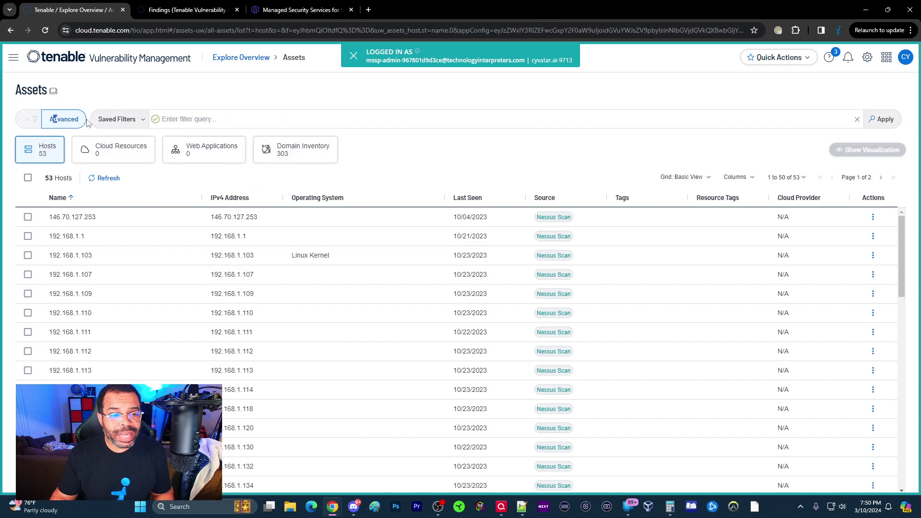
left_click(14, 58)
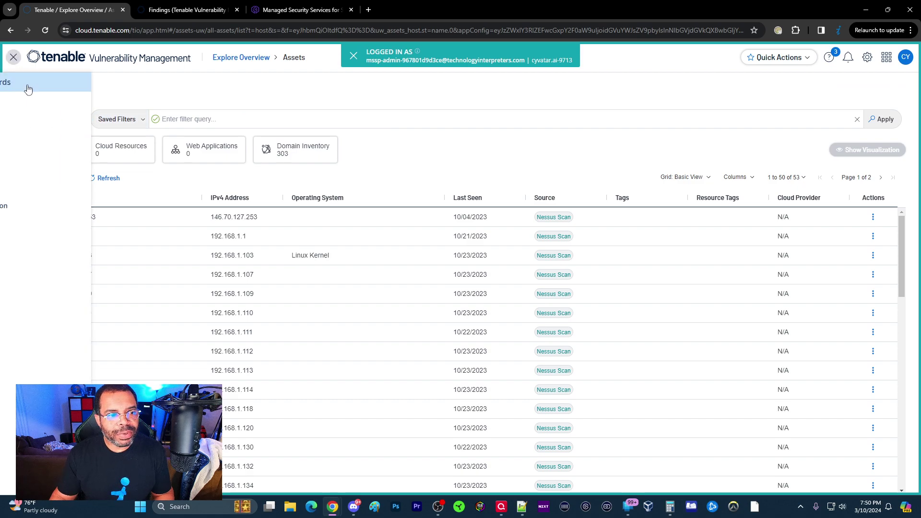
left_click(33, 154)
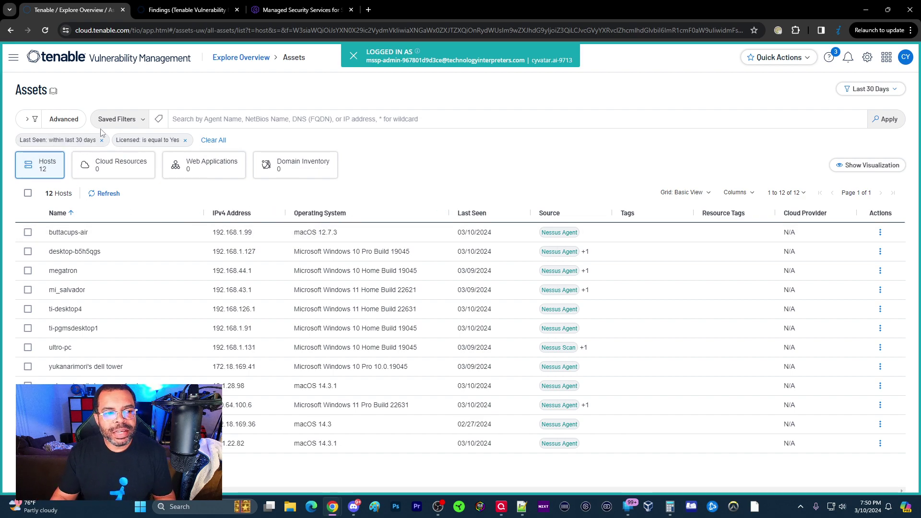
left_click(64, 120)
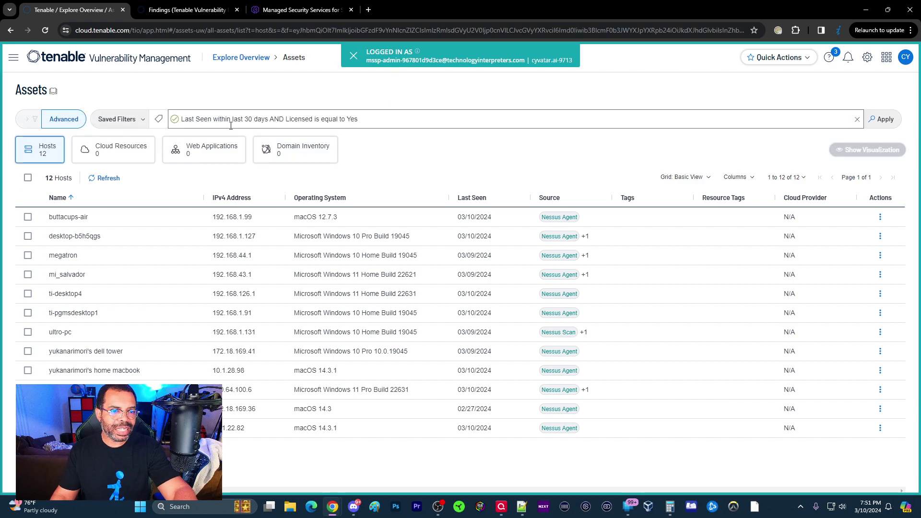
Append 'and' to the advanced query and browse the available filter fields
left_click(231, 126)
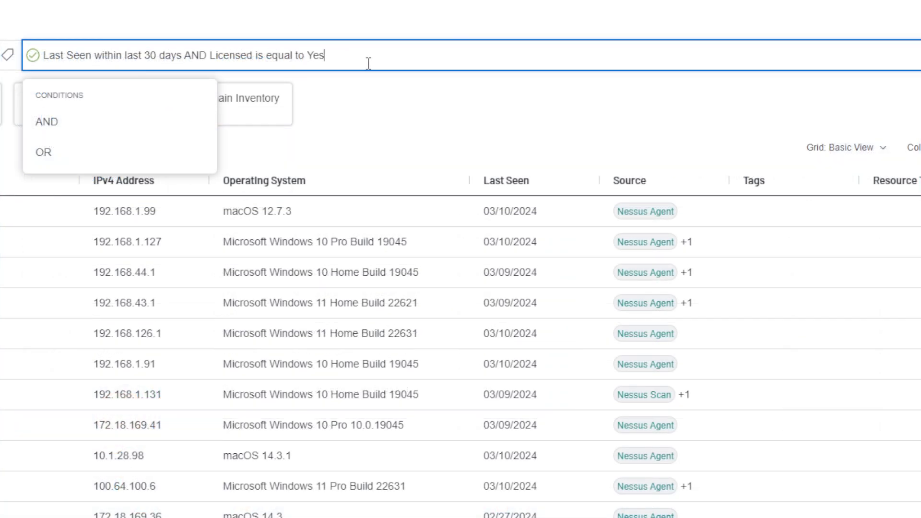
type("and")
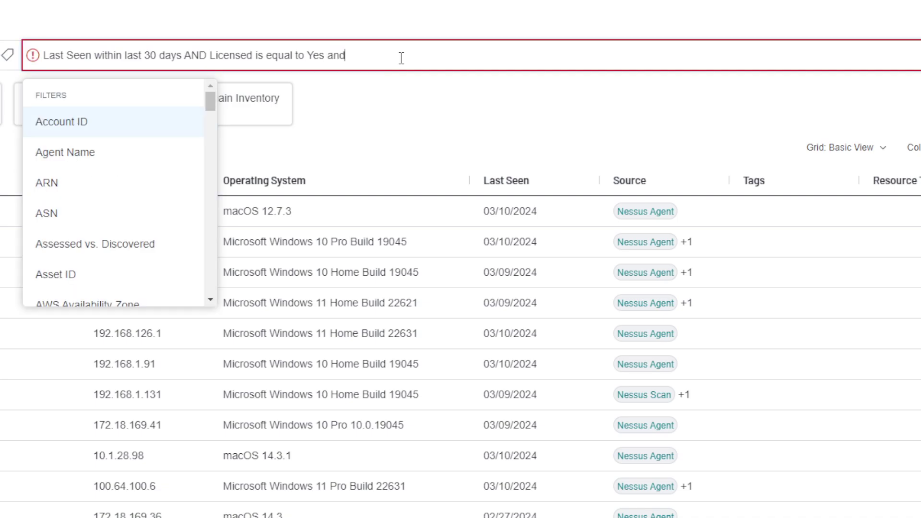
scroll(62, 163, "down", 10)
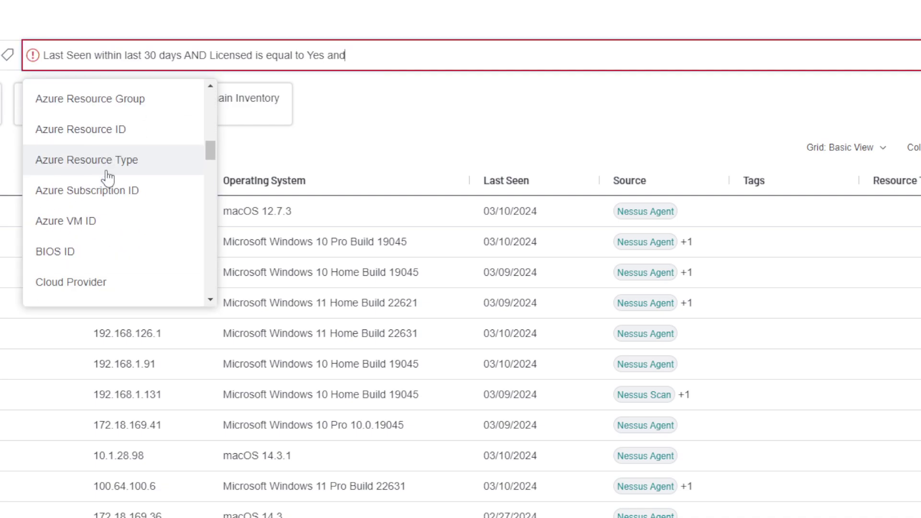
scroll(109, 171, "up", 8)
scroll(120, 152, "down", 5)
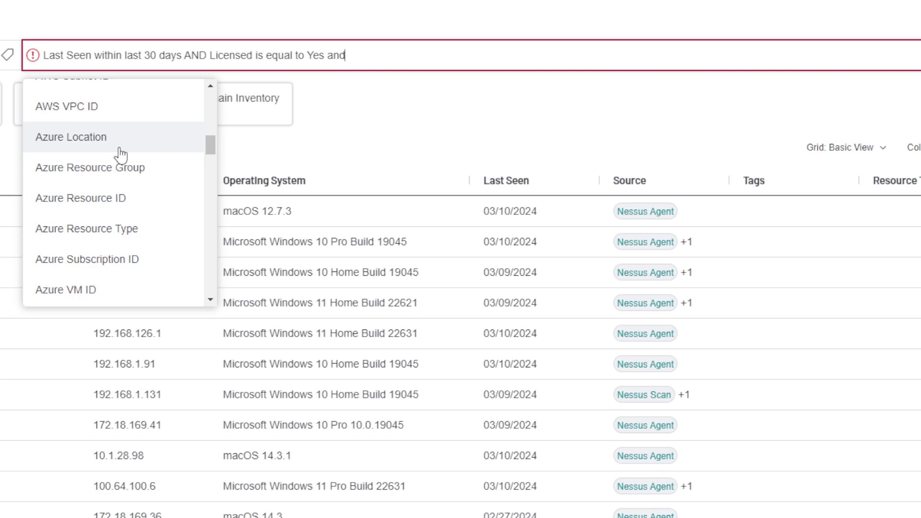
scroll(103, 200, "up", 3)
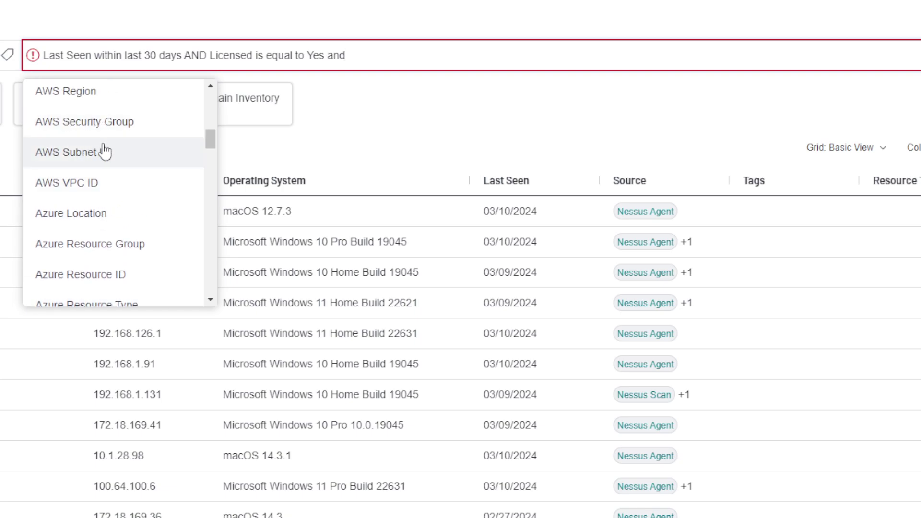
scroll(107, 158, "down", 2)
scroll(109, 173, "down", 15)
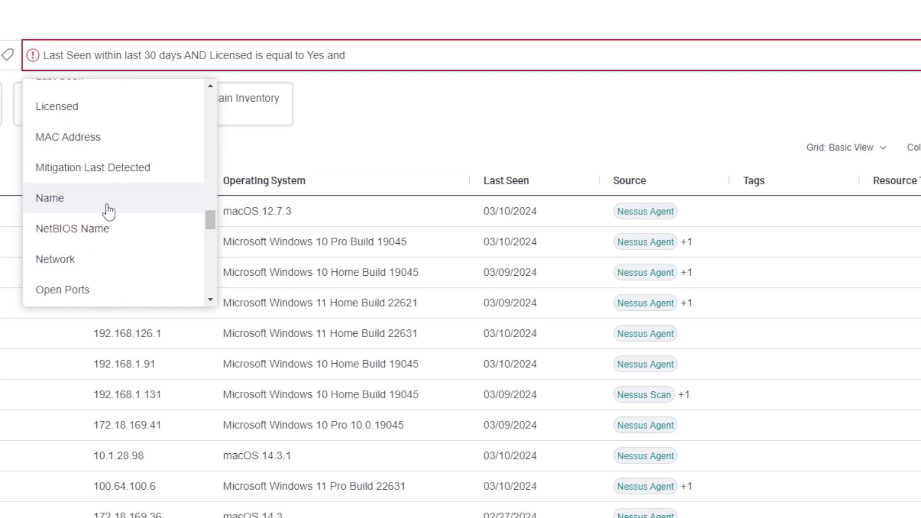
scroll(117, 207, "down", 5)
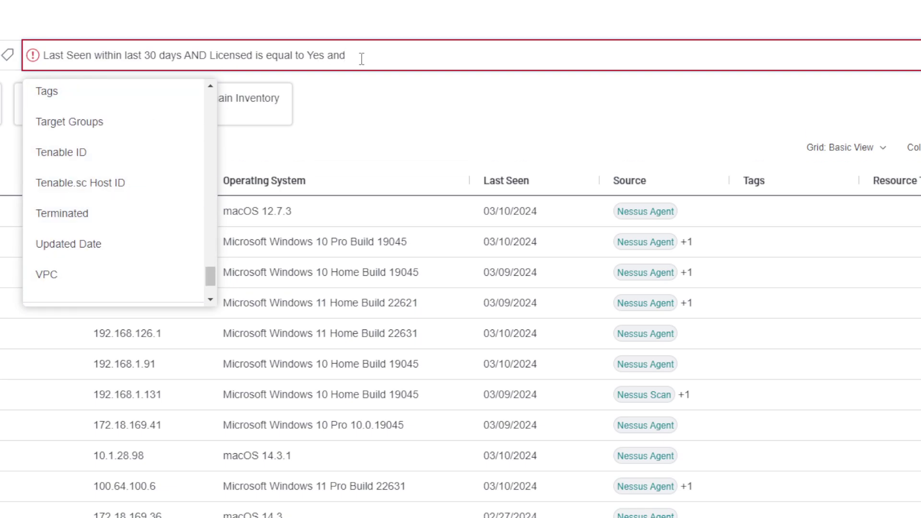
left_click_drag(355, 57, 36, 60)
left_click(353, 62)
left_click(469, 115)
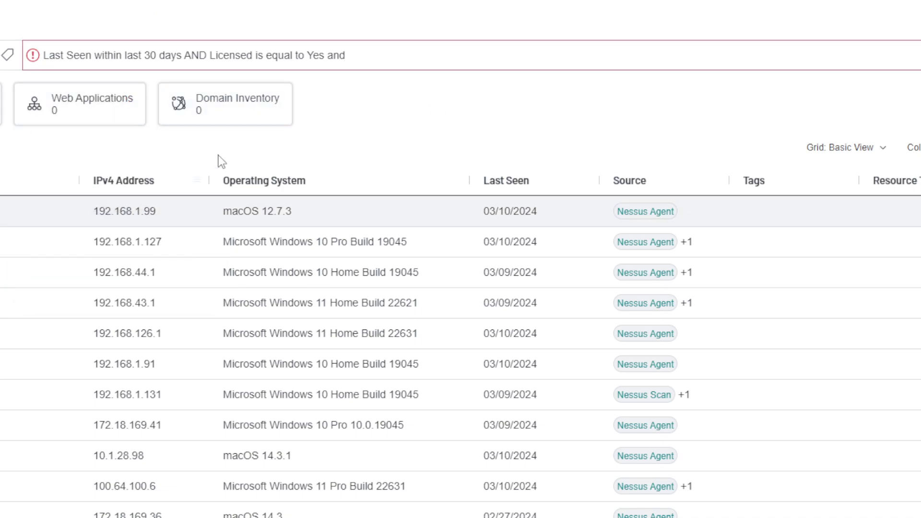
Open the 192.168.1.99 host's details and highlight its Asset ID, system type and operating system
left_click(29, 211)
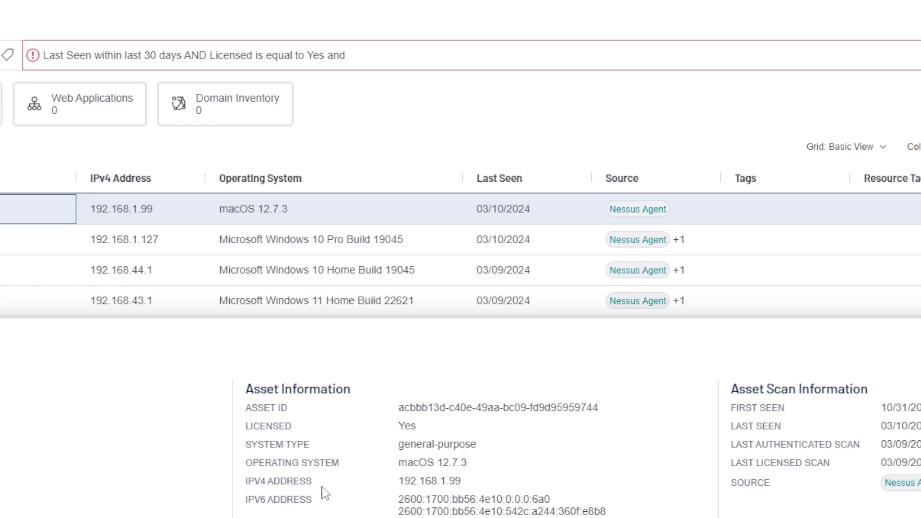
scroll(374, 438, "down", 1)
scroll(428, 346, "up", 1)
left_click_drag(439, 408, 749, 408)
left_click(609, 440)
left_click_drag(409, 407, 602, 408)
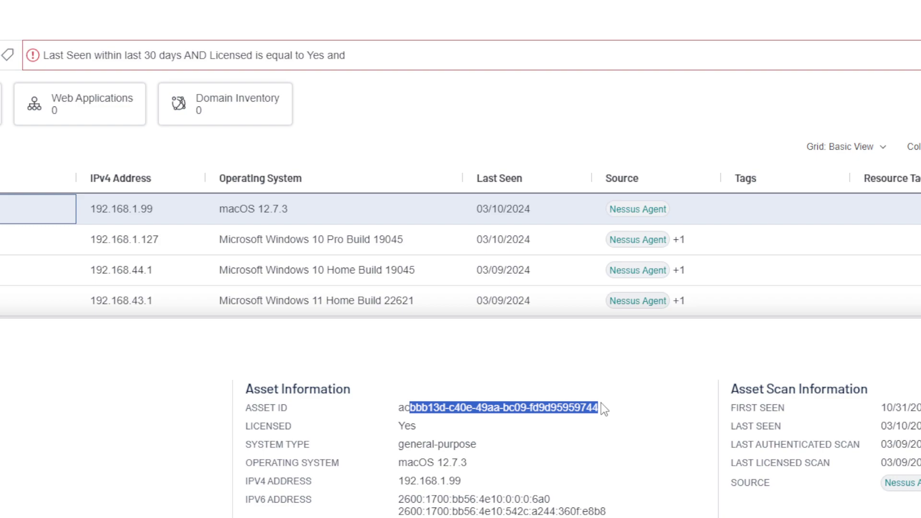
scroll(611, 438, "down", 1)
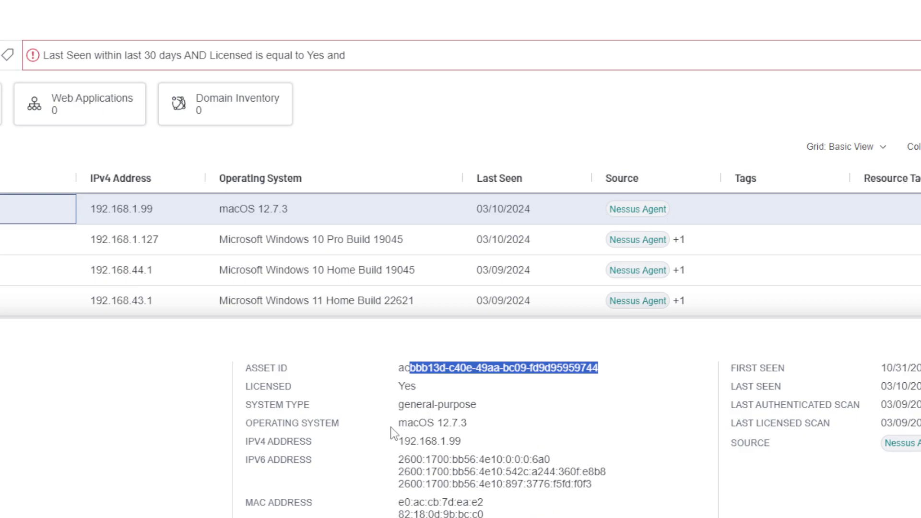
left_click_drag(397, 412, 425, 431)
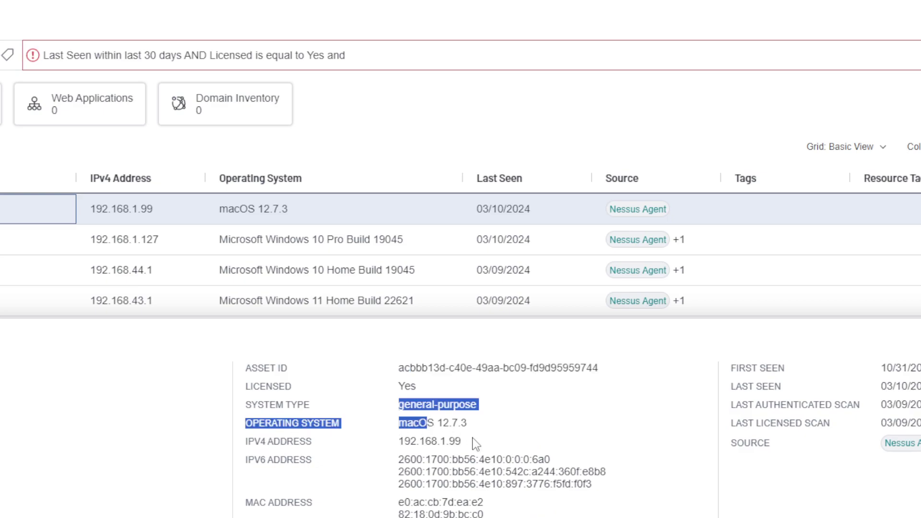
left_click(406, 473)
Open the details of the Windows 10 Pro host 192.168.1.127 and highlight its MAC addresses
key("Down")
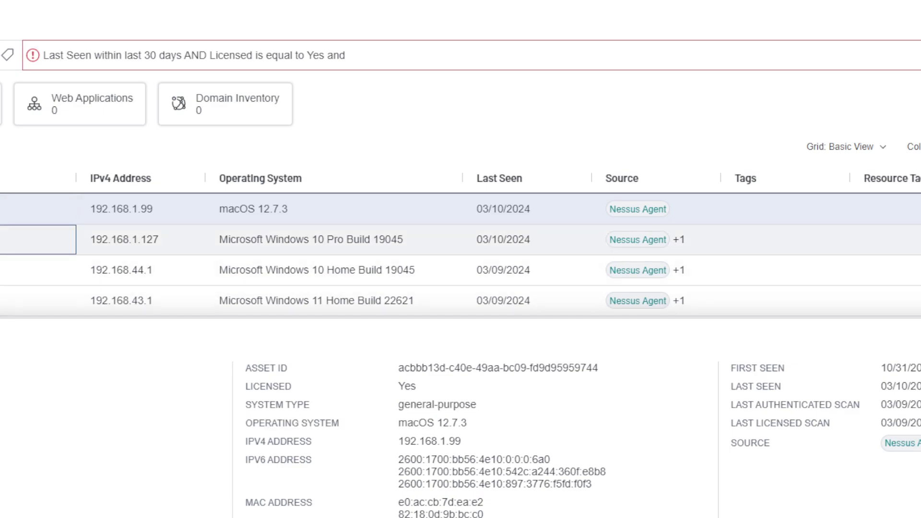
key("space")
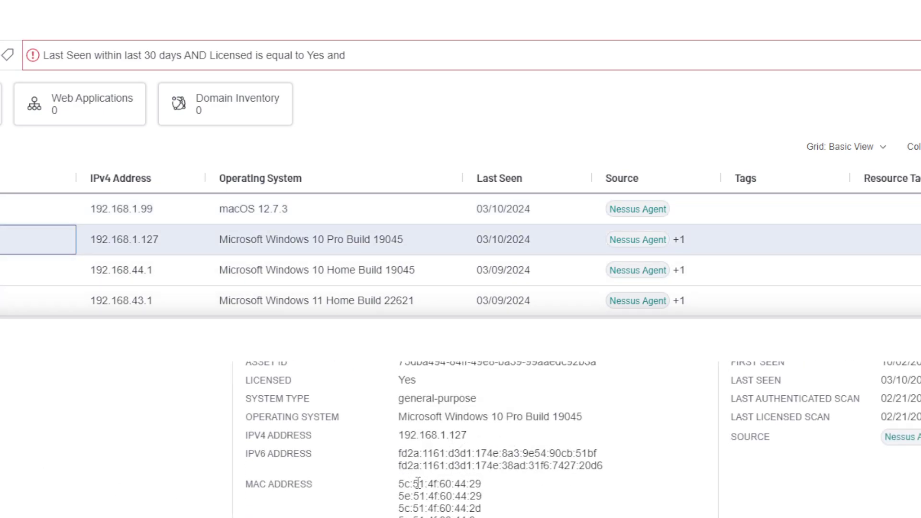
left_click_drag(399, 495, 480, 517)
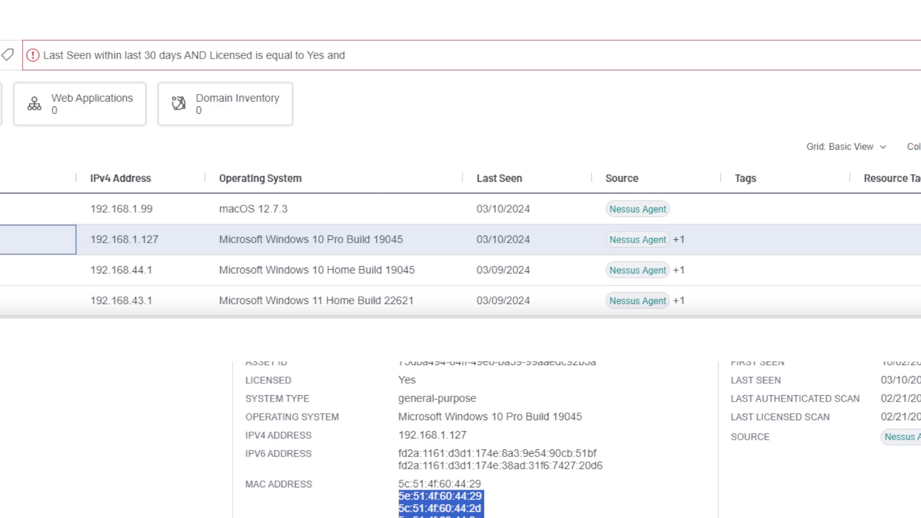
left_click(530, 477)
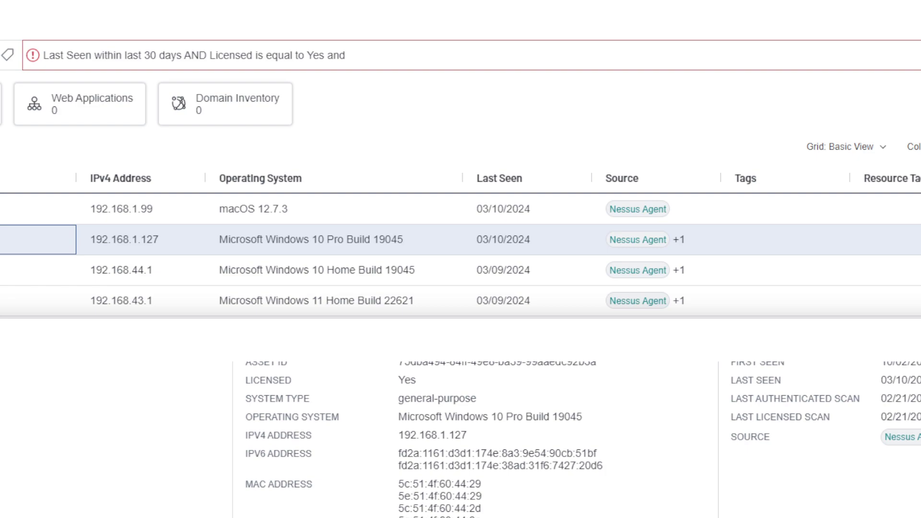
scroll(892, 408, "up", 1)
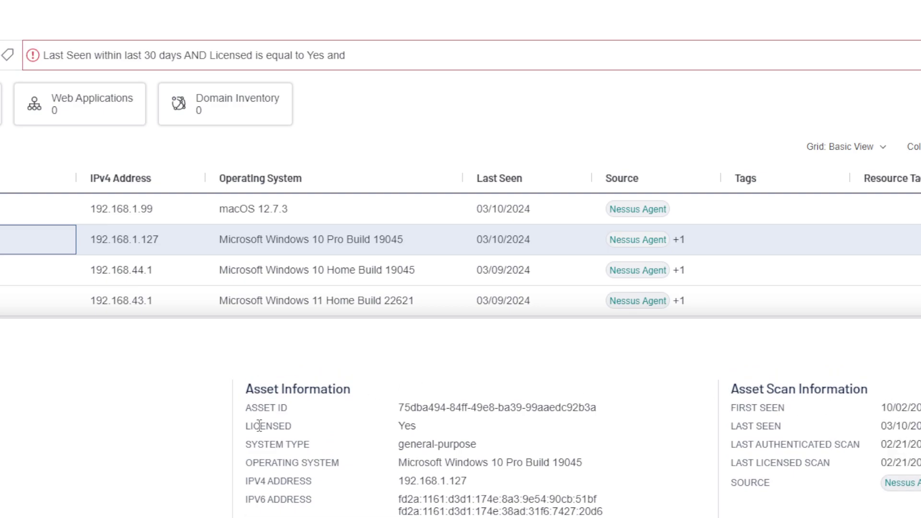
left_click_drag(745, 390, 837, 396)
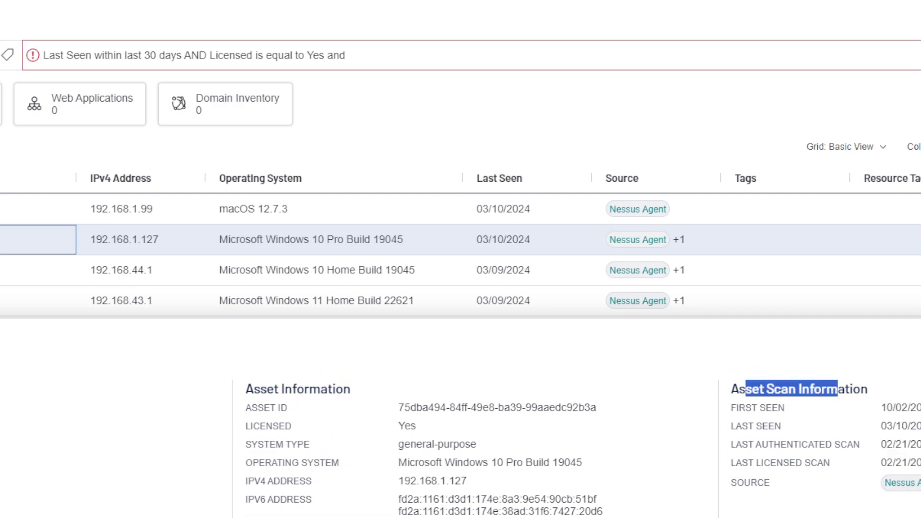
left_click(837, 397)
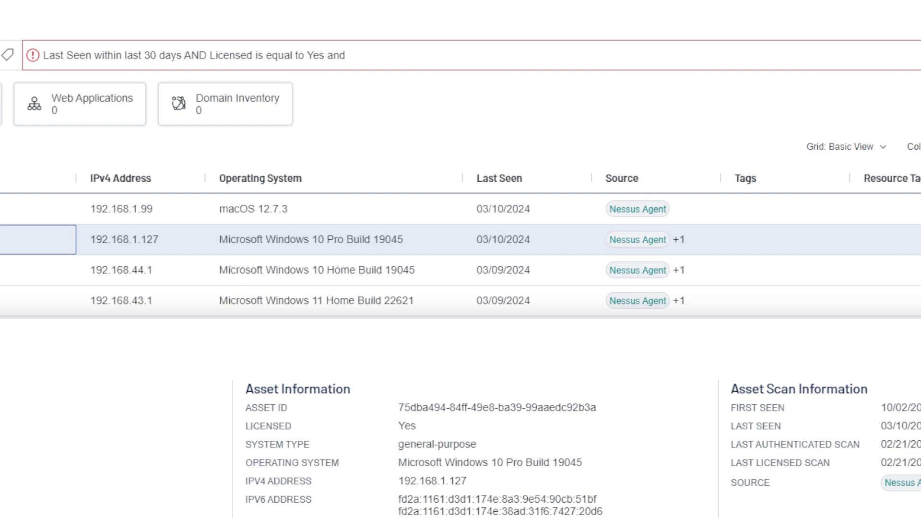
left_click_drag(881, 426, 914, 445)
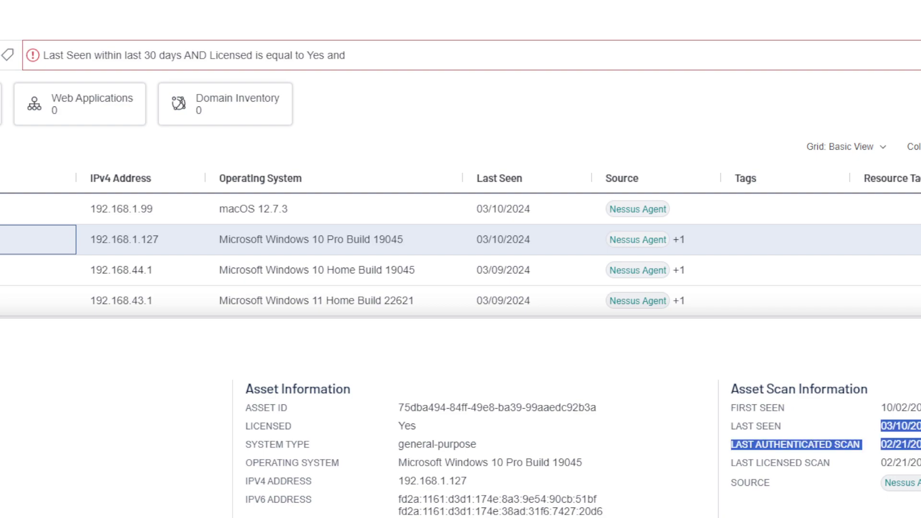
left_click(914, 445)
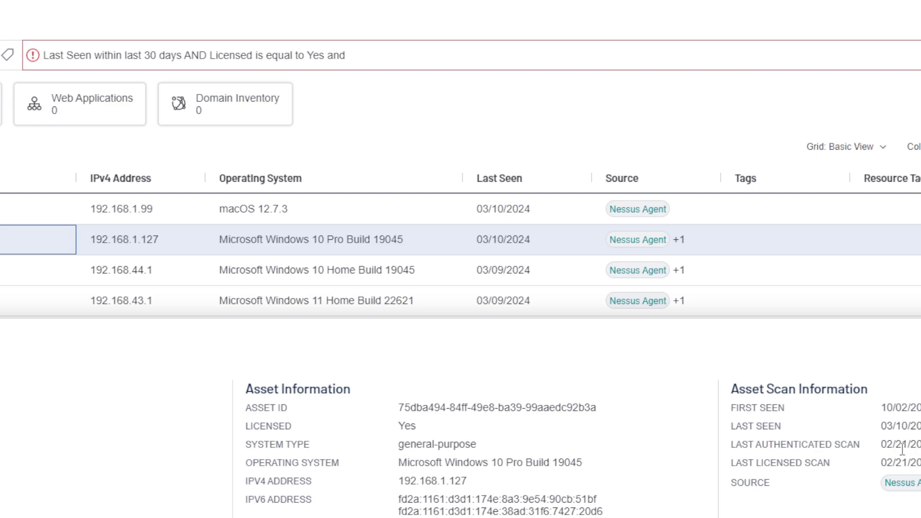
mouse_move(902, 446)
left_mouse_down()
mouse_move(919, 445)
mouse_move(920, 426)
mouse_move(920, 446)
left_mouse_up()
left_click(913, 461)
left_click(919, 438)
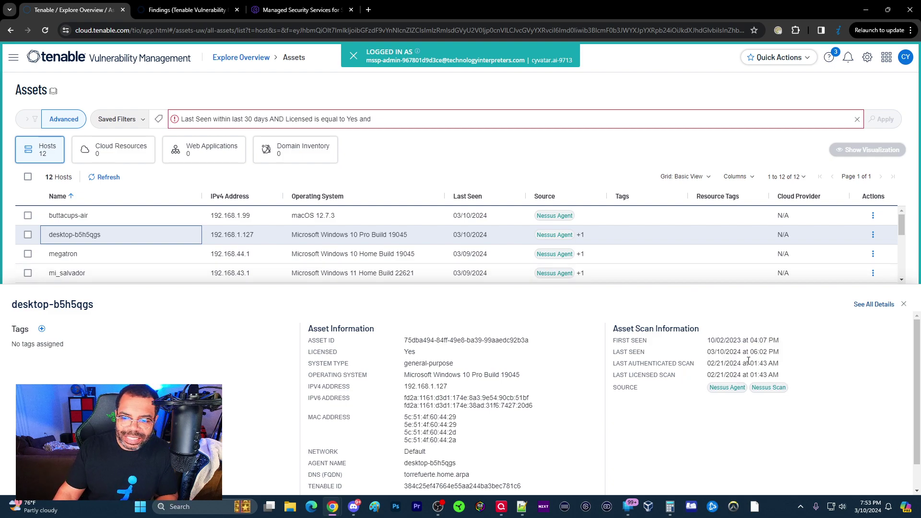
left_click_drag(711, 339, 792, 375)
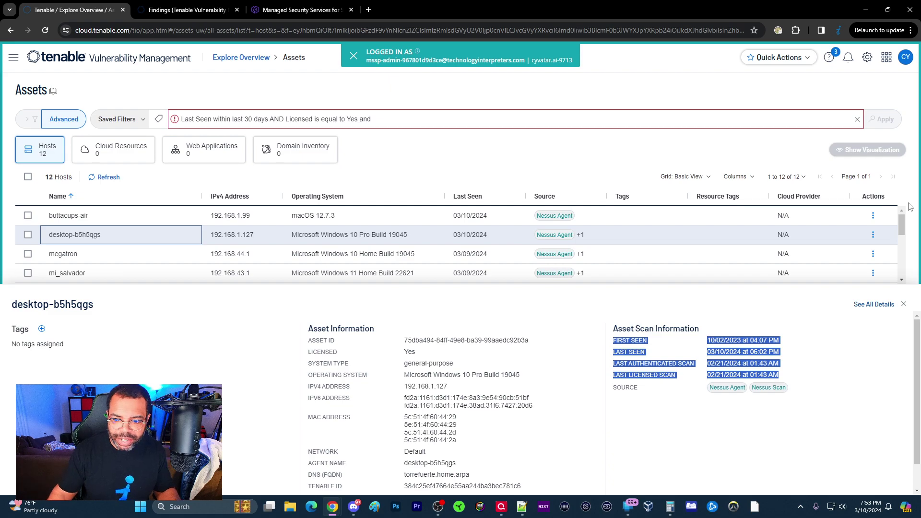
left_click(723, 349)
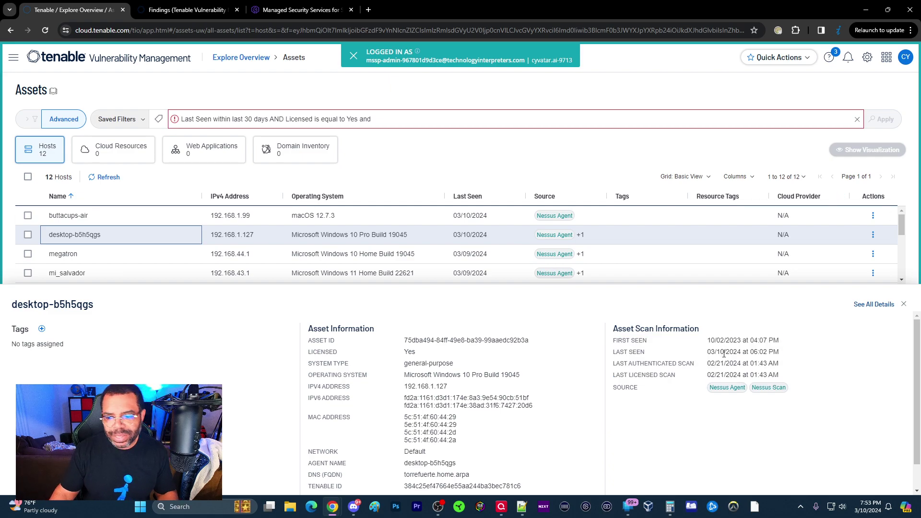